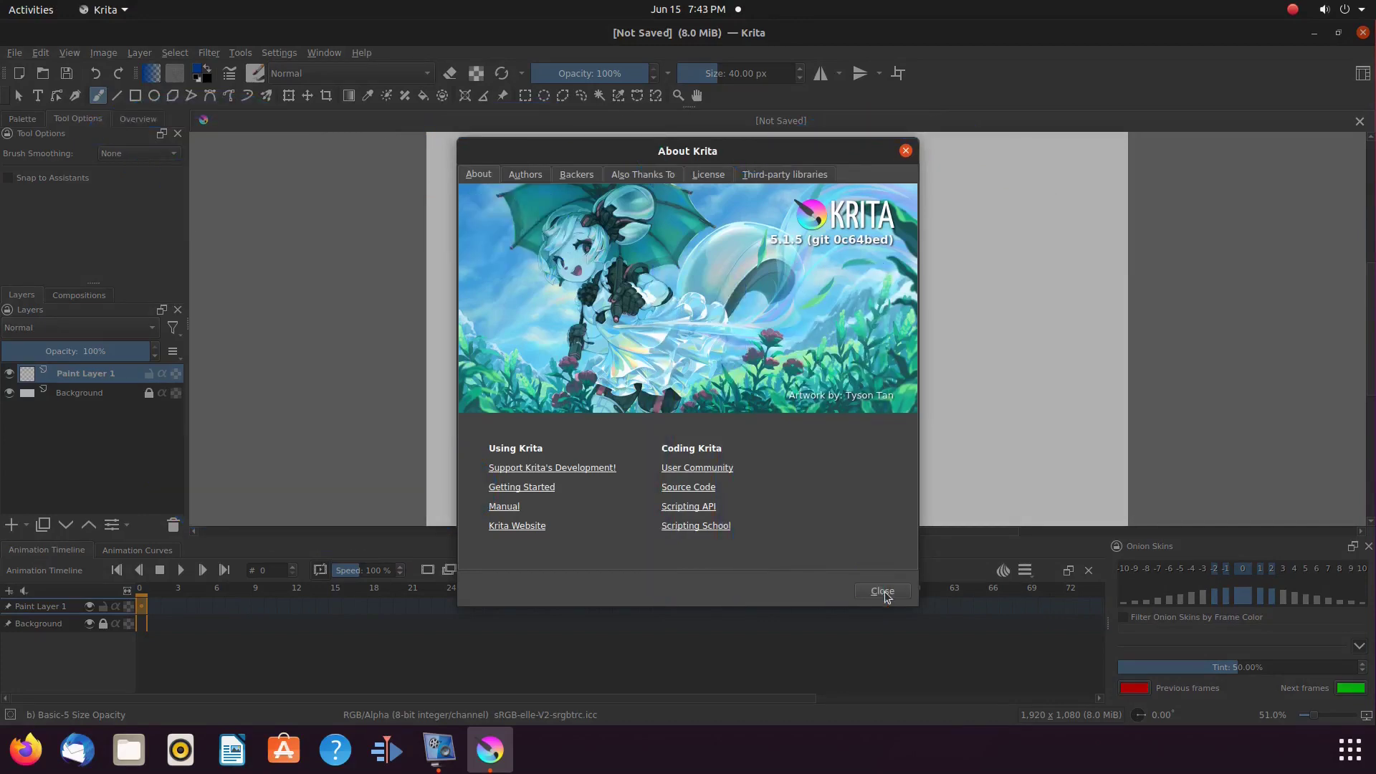
Step: Close the About window, and paint two blue arcs on the upper canvas, one without brush smoothing and one with Basic smoothing
click(885, 592)
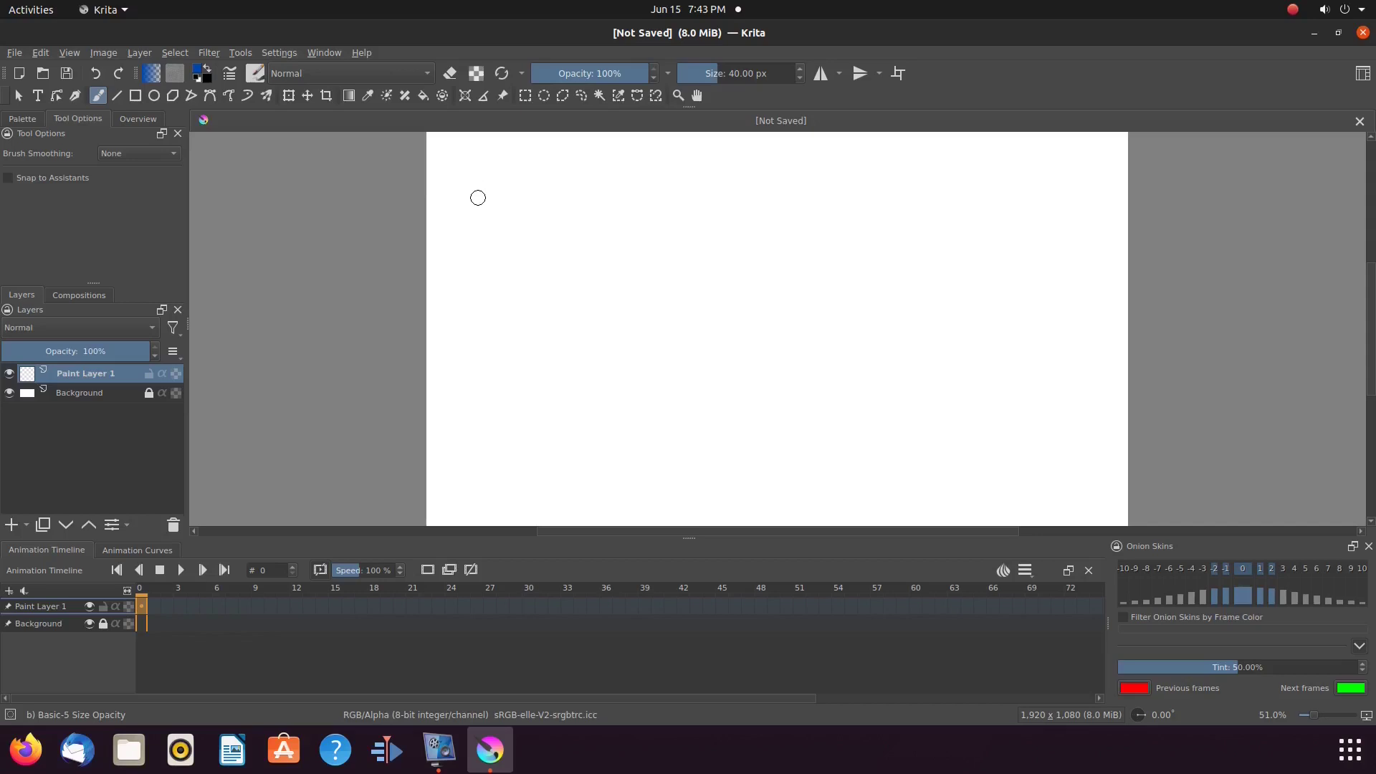
mouse_move(479, 198)
mouse_down()
mouse_move(562, 189)
mouse_move(582, 217)
mouse_up()
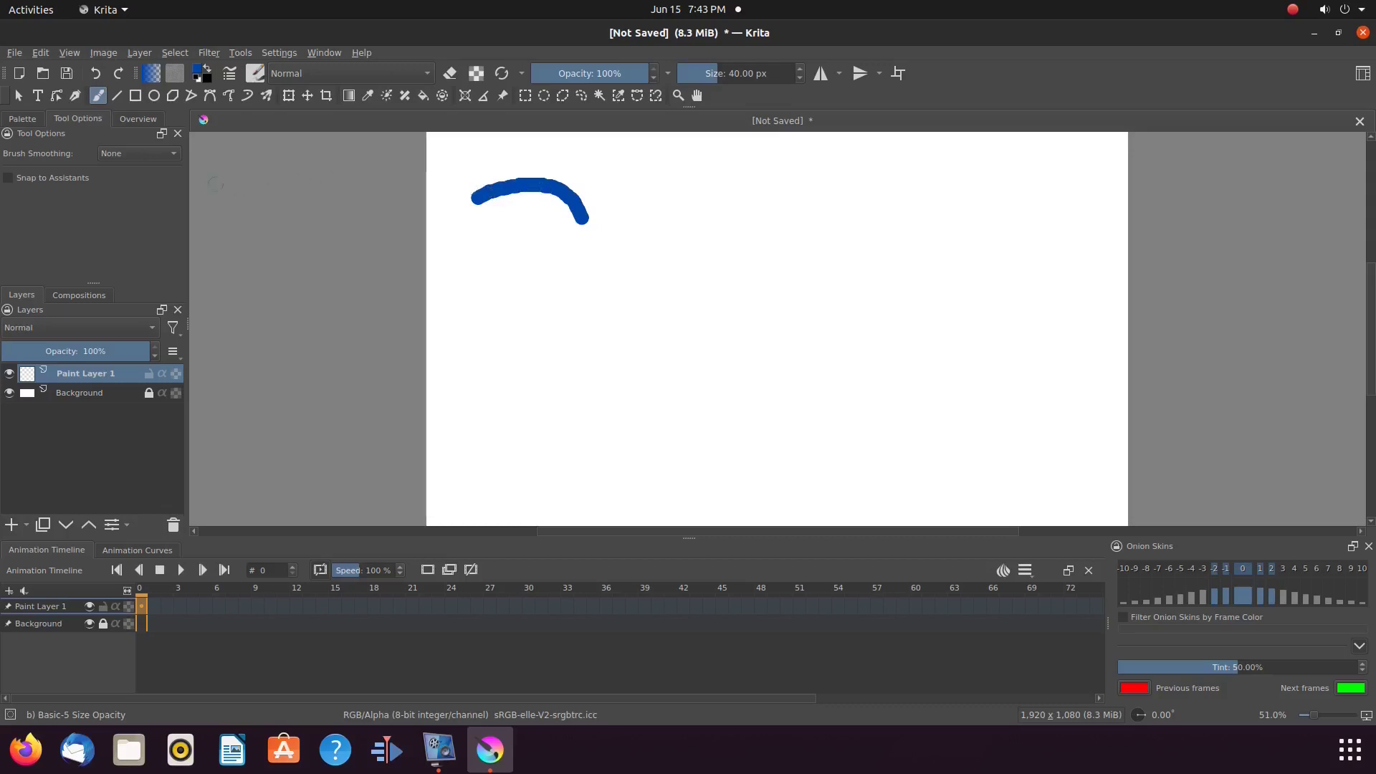
click(176, 156)
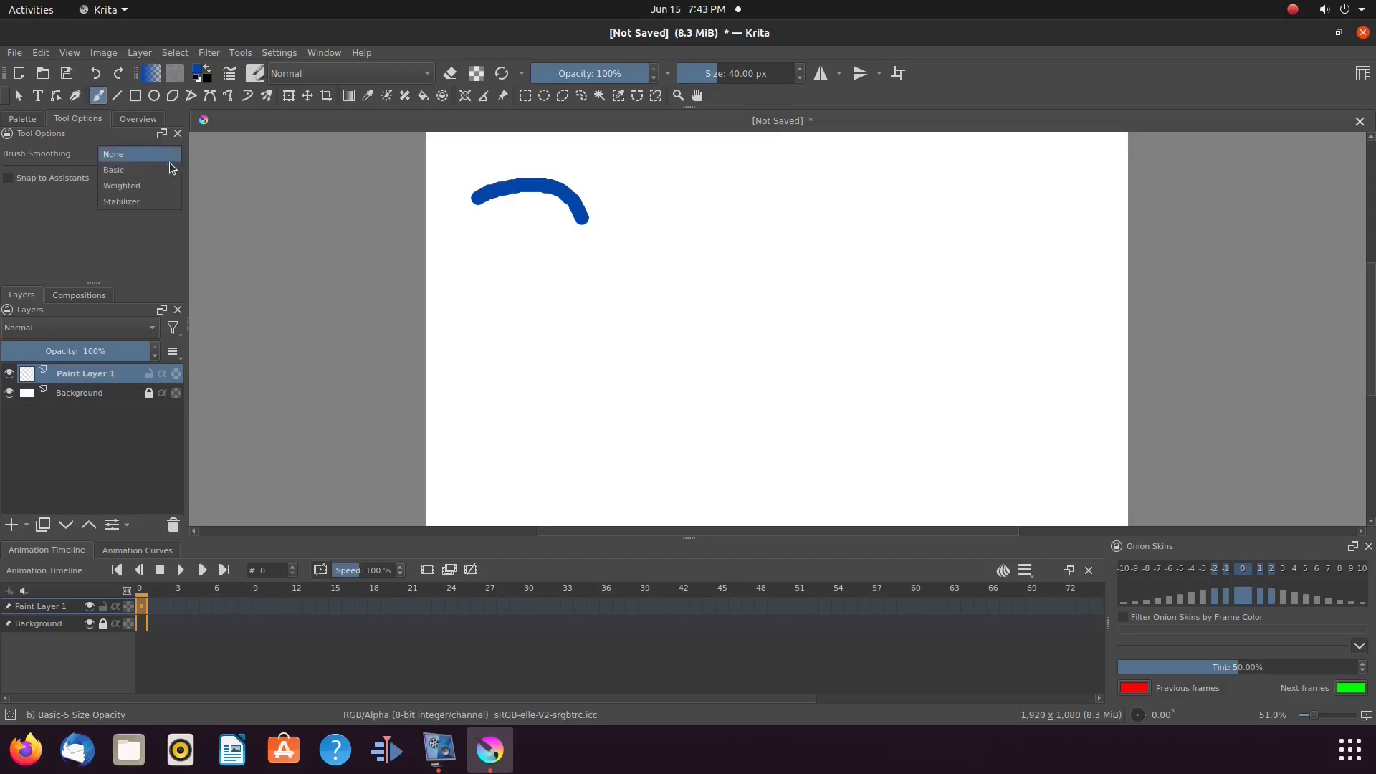
click(167, 172)
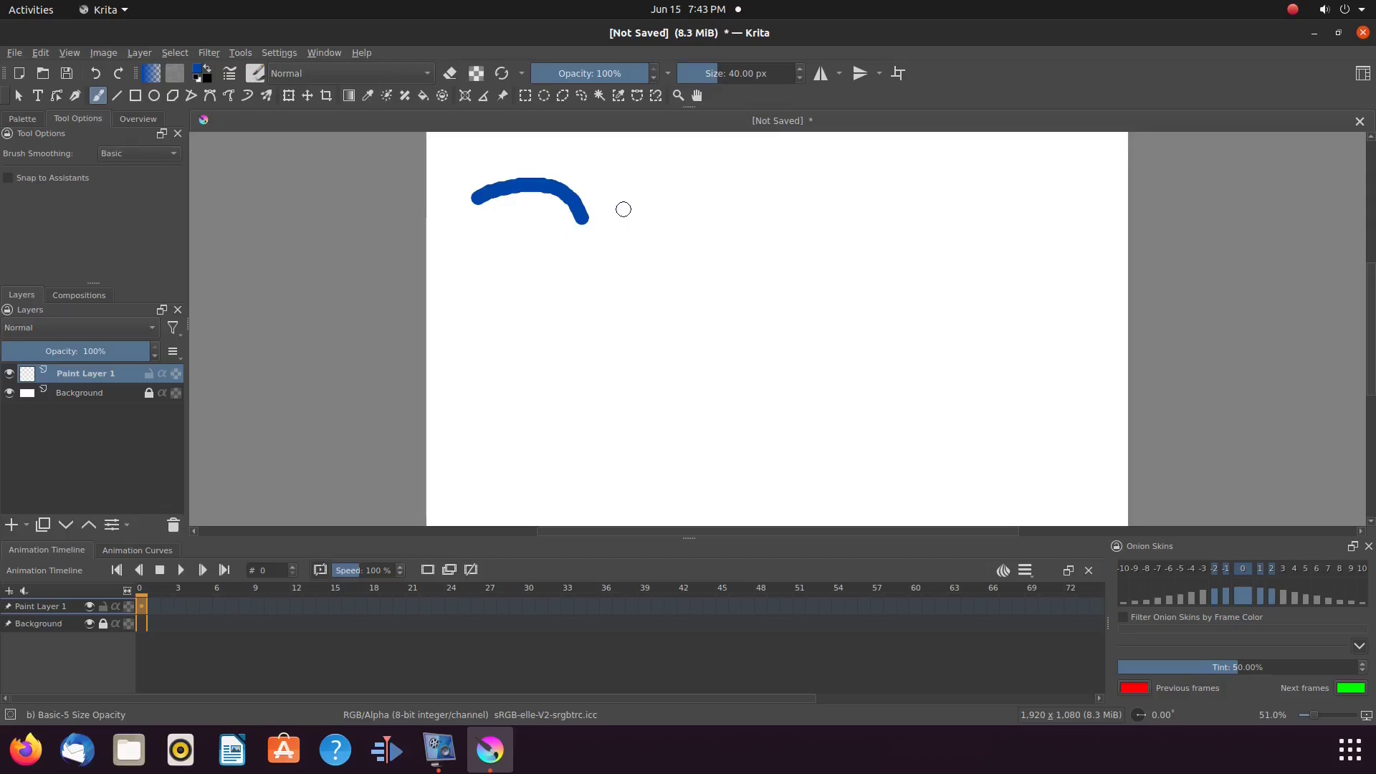
mouse_move(623, 208)
mouse_down()
mouse_move(706, 190)
mouse_move(764, 224)
mouse_up()
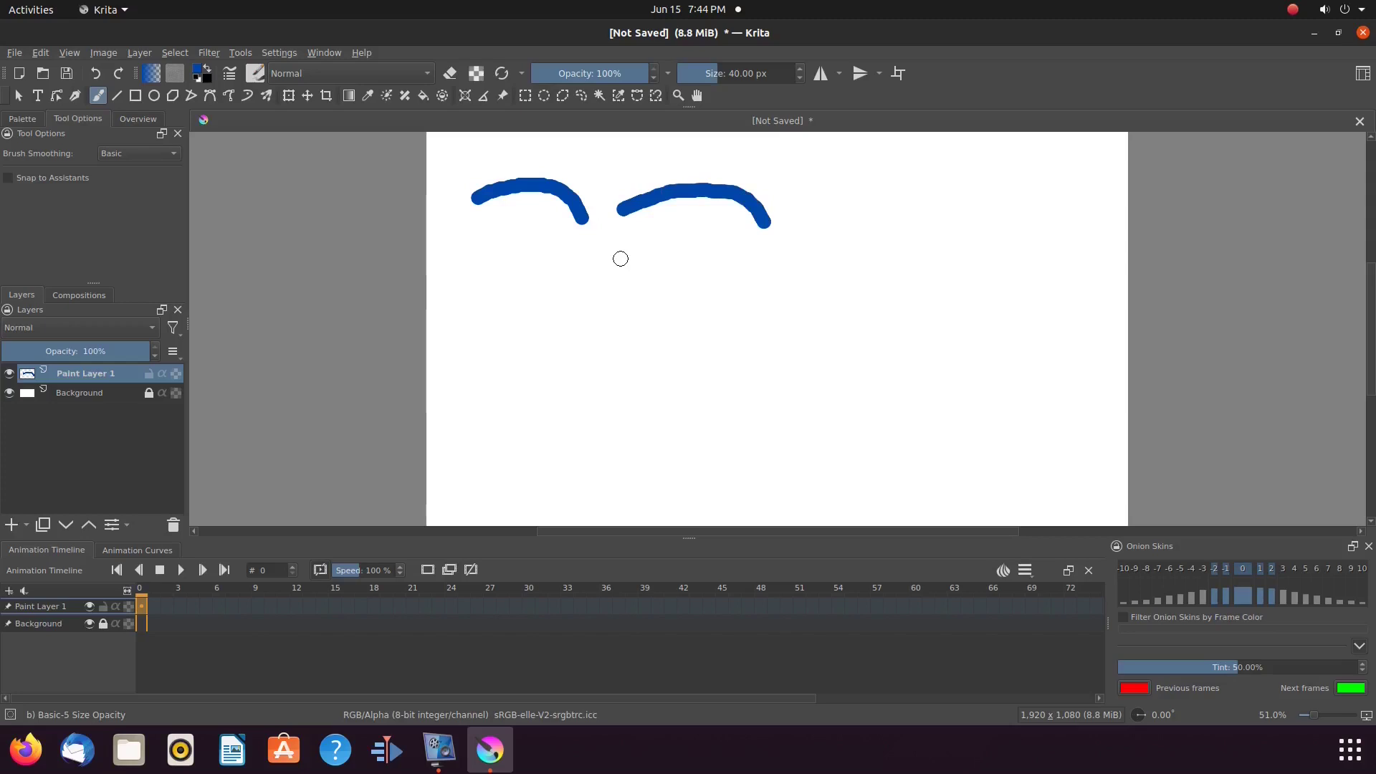
Step: Paint a third arc beside the first two with Weighted smoothing and a wider fourth arc below them with Stabilizer smoothing
click(176, 155)
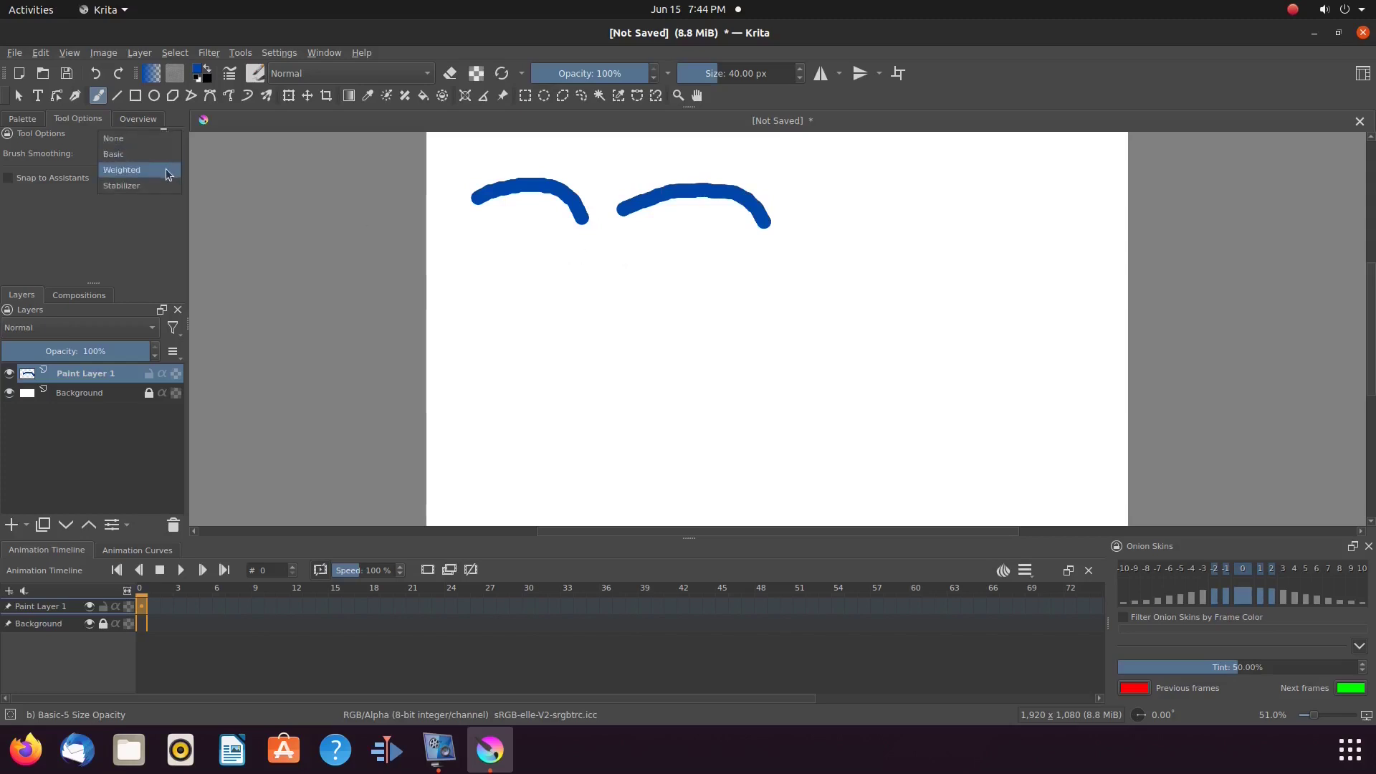
click(170, 170)
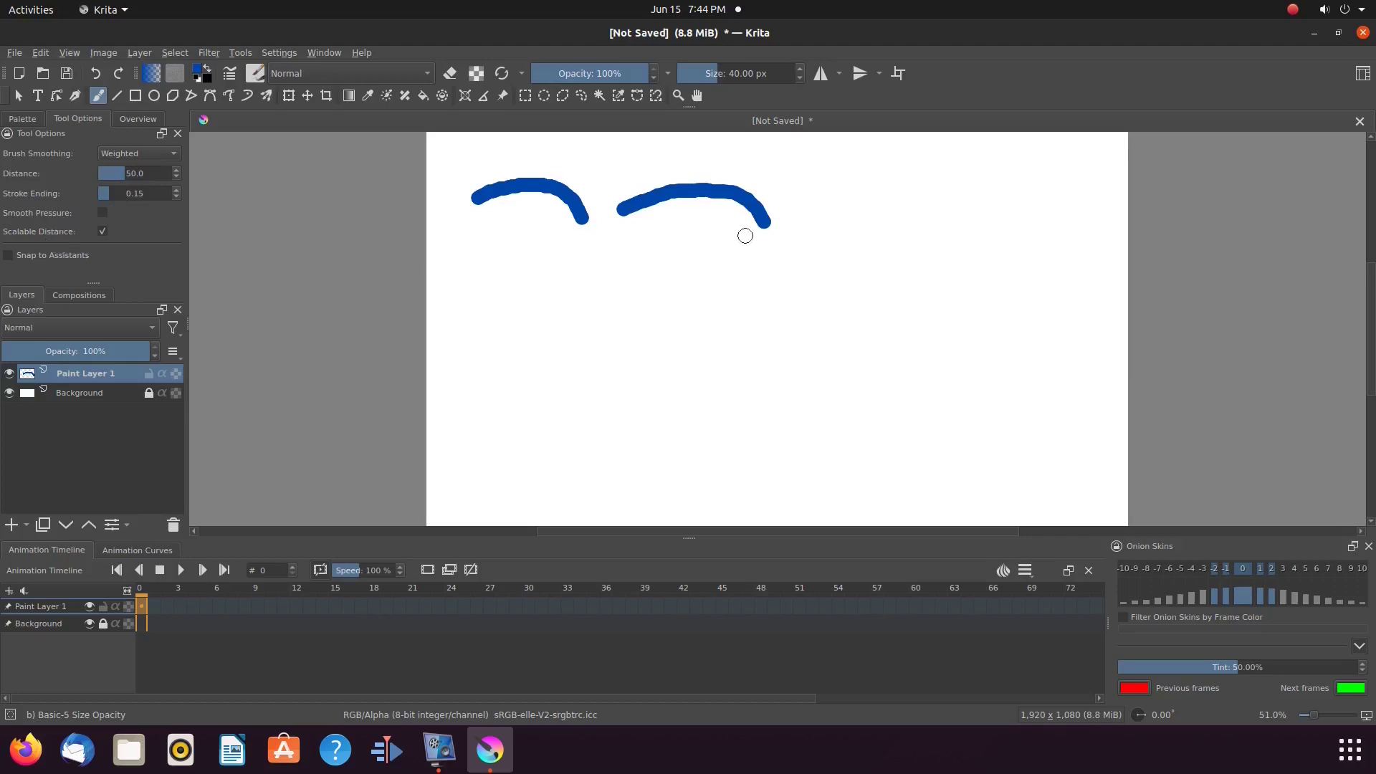
mouse_move(806, 212)
mouse_down()
mouse_move(882, 194)
mouse_move(958, 229)
mouse_up()
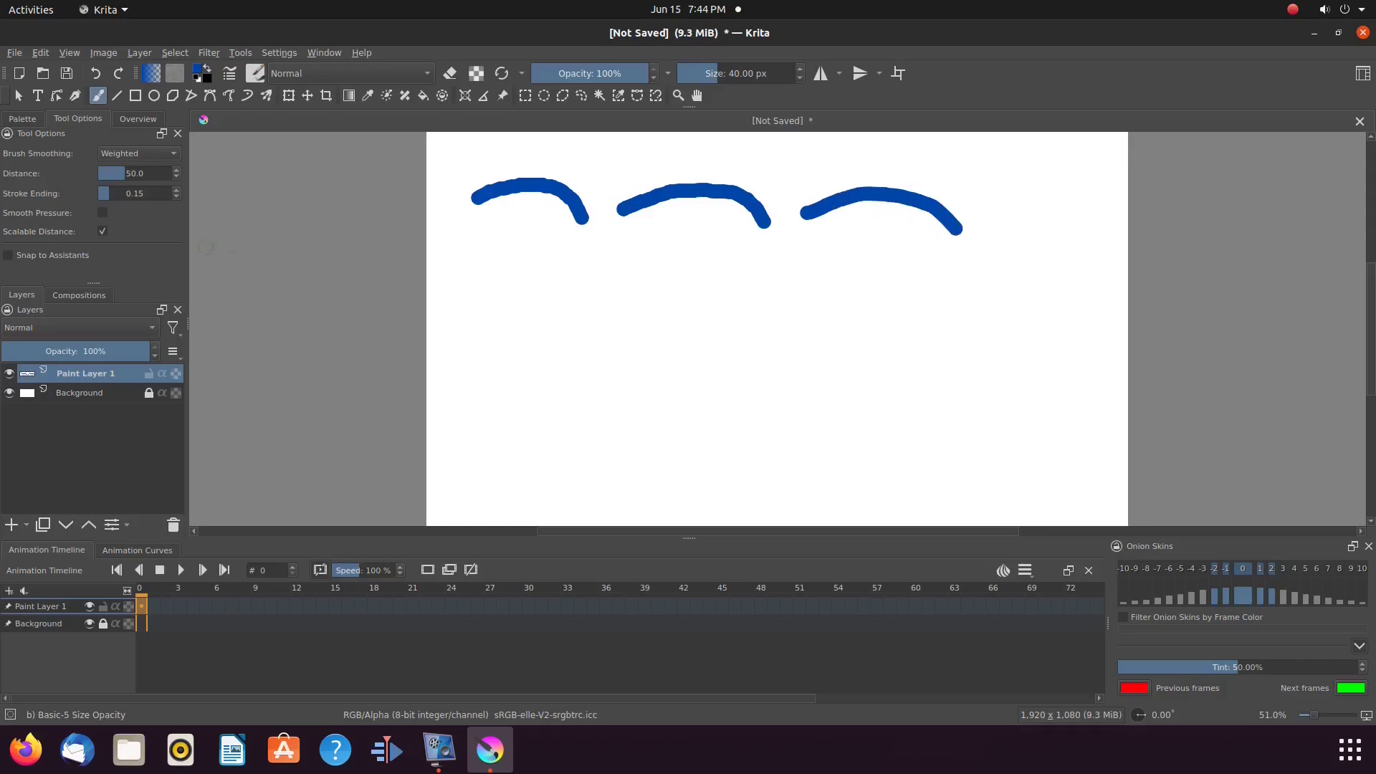
click(175, 154)
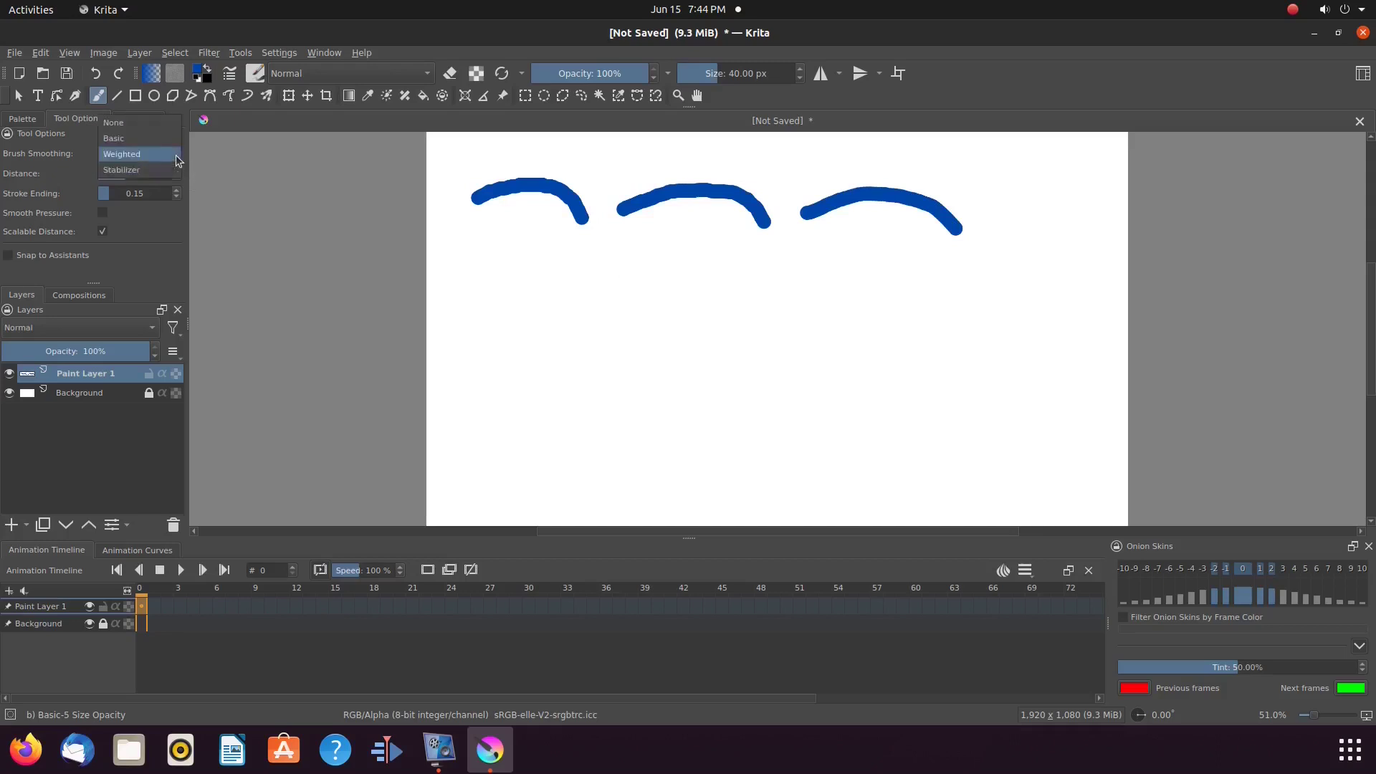
click(172, 171)
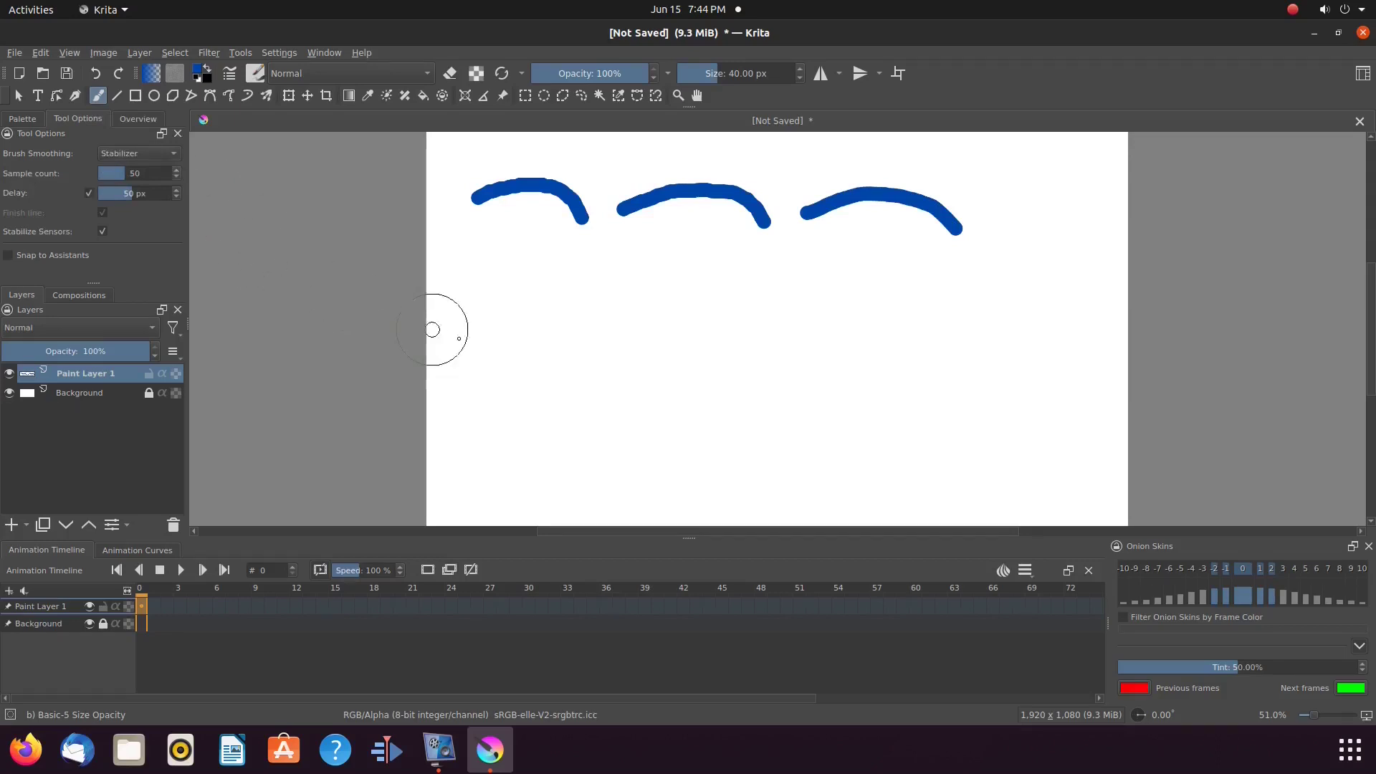
mouse_move(501, 359)
mouse_down()
mouse_move(543, 324)
mouse_move(628, 341)
mouse_move(698, 401)
mouse_move(675, 377)
mouse_up()
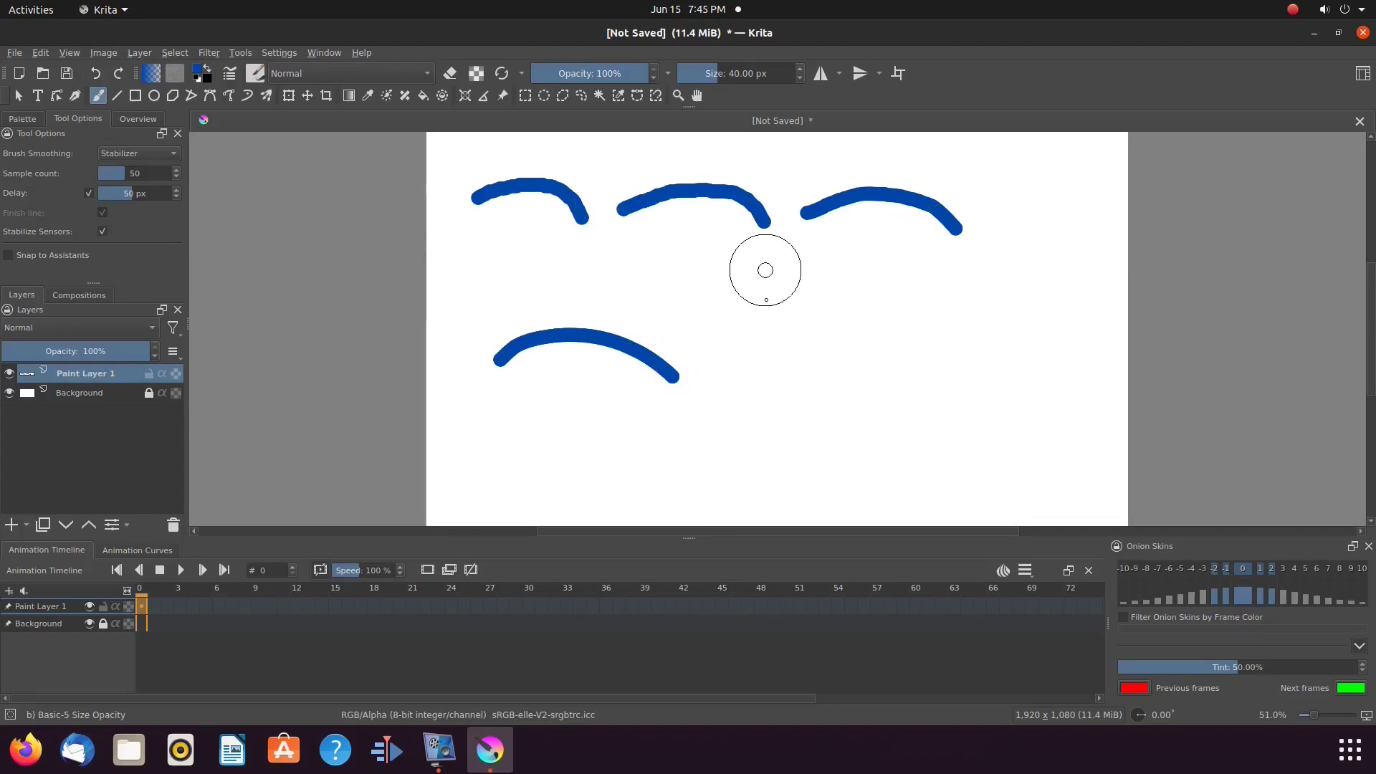
Step: Paint two parallel vertical strokes beside the lower arc, the first with Stabilizer and the second with Weighted smoothing
drag(766, 270, 763, 428)
click(139, 154)
click(128, 139)
drag(800, 272, 799, 430)
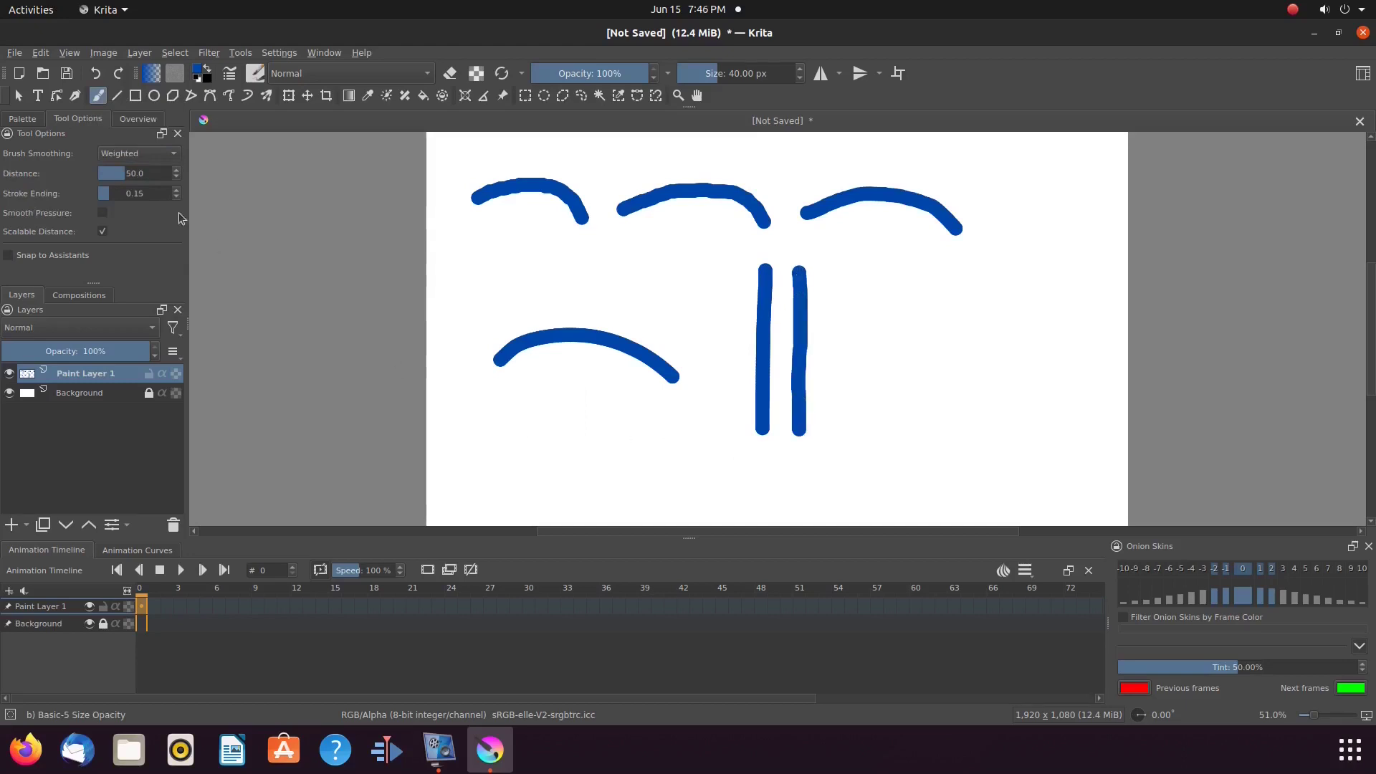
Step: Add two more vertical strokes to the row, one with Basic smoothing and one with smoothing set to None
click(139, 153)
click(122, 139)
drag(834, 270, 839, 433)
click(176, 154)
click(113, 139)
drag(870, 271, 870, 443)
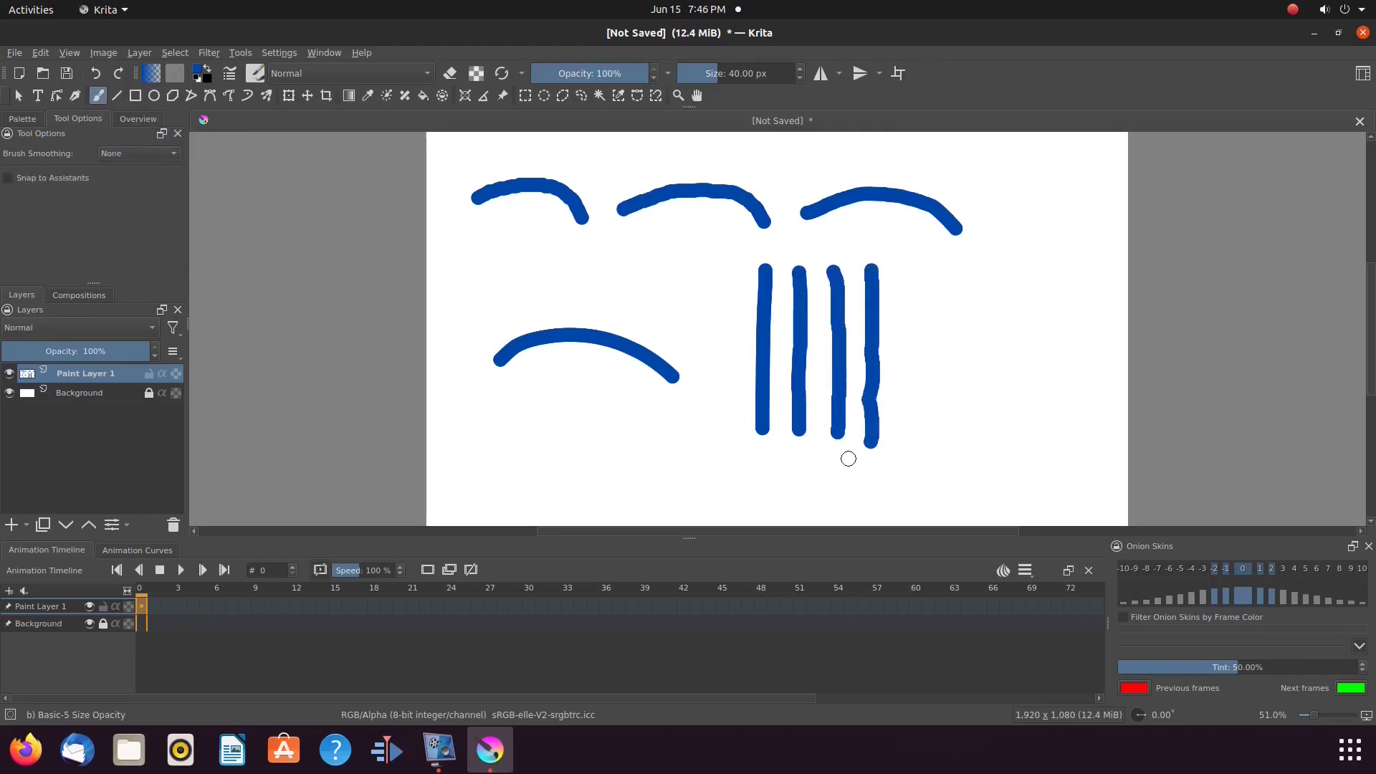
Step: Close the lower arc into a mouth shape, and outline an eye under each of the first two arcs at 9.73 px, the second using Stabilizer
mouse_move(500, 360)
mouse_down()
mouse_move(616, 405)
mouse_move(677, 381)
mouse_up()
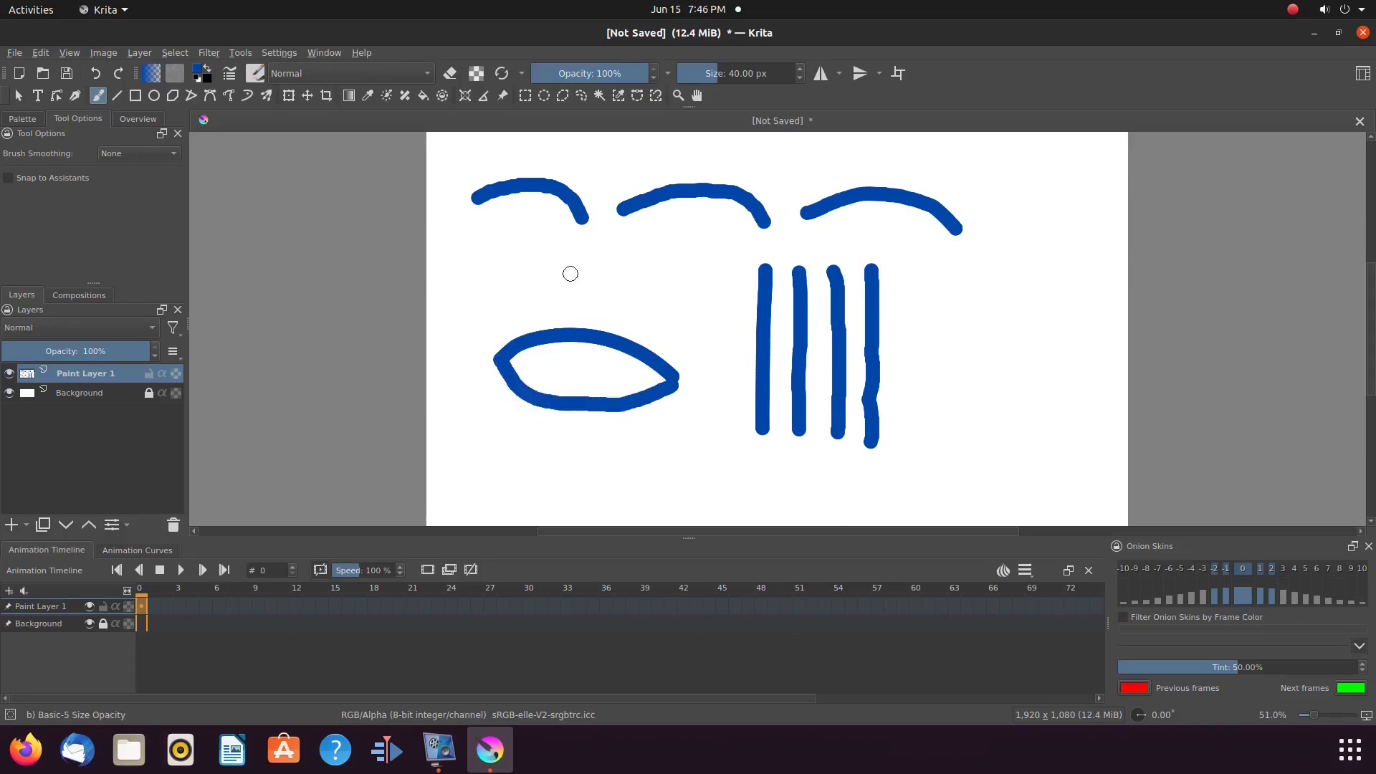
mouse_move(512, 233)
shift+mouse_down()
mouse_move(491, 217)
mouse_move(546, 245)
mouse_move(492, 220)
shift+mouse_up()
click(173, 153)
click(136, 196)
mouse_move(647, 236)
mouse_down()
mouse_move(703, 229)
mouse_move(691, 270)
mouse_move(647, 239)
mouse_up()
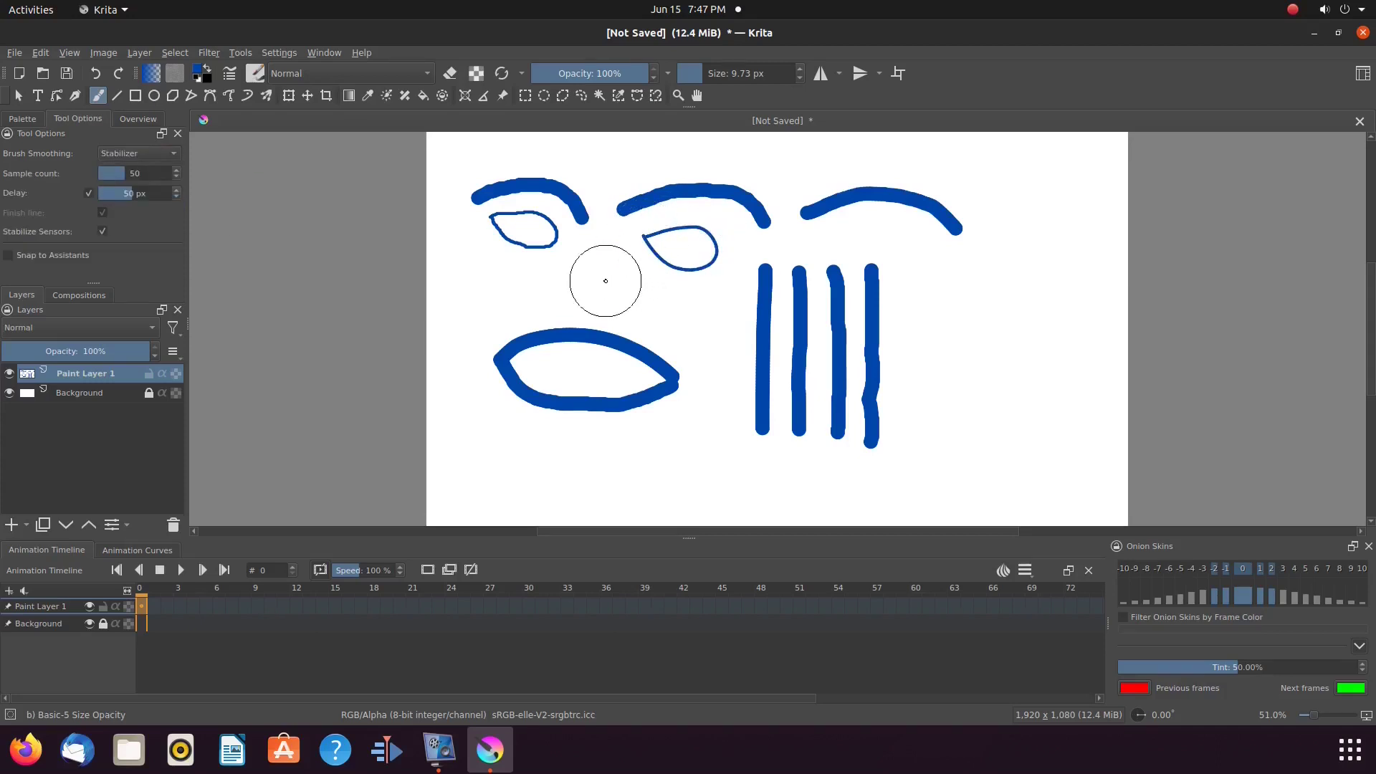
Step: Draw a small pupil outline inside each eye, using Stabilizer smoothing for the first and Weighted smoothing for the second
click(523, 226)
mouse_move(511, 224)
mouse_down()
mouse_move(541, 231)
mouse_move(508, 225)
mouse_up()
click(144, 155)
click(141, 139)
mouse_move(663, 244)
mouse_down()
mouse_move(700, 247)
mouse_move(665, 244)
mouse_up()
Step: Paint a nose between the two eyes with smoothing set to None and a brush size of 35.71 px
click(140, 154)
click(136, 126)
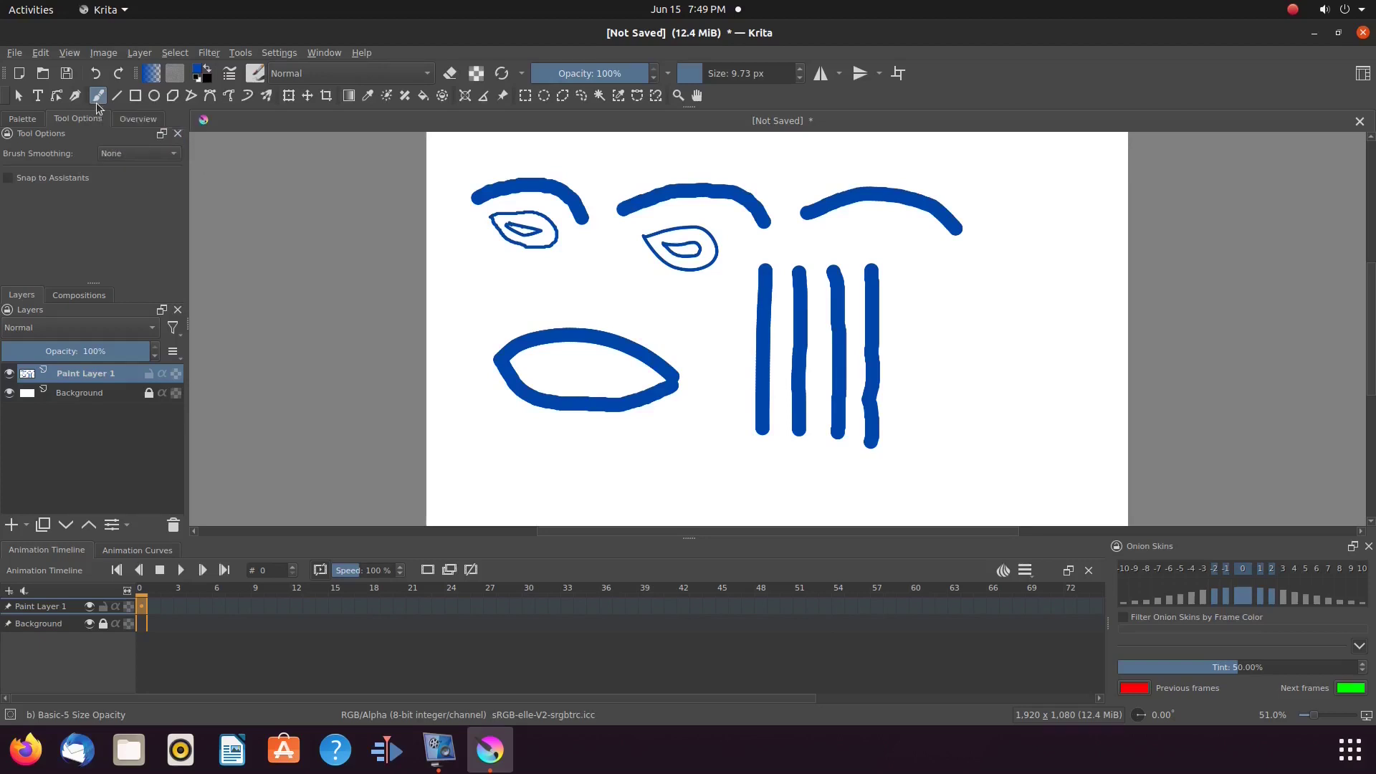
drag(708, 74, 718, 74)
mouse_move(577, 228)
mouse_down()
mouse_move(581, 277)
mouse_move(617, 260)
mouse_move(634, 224)
mouse_up()
drag(579, 315, 588, 315)
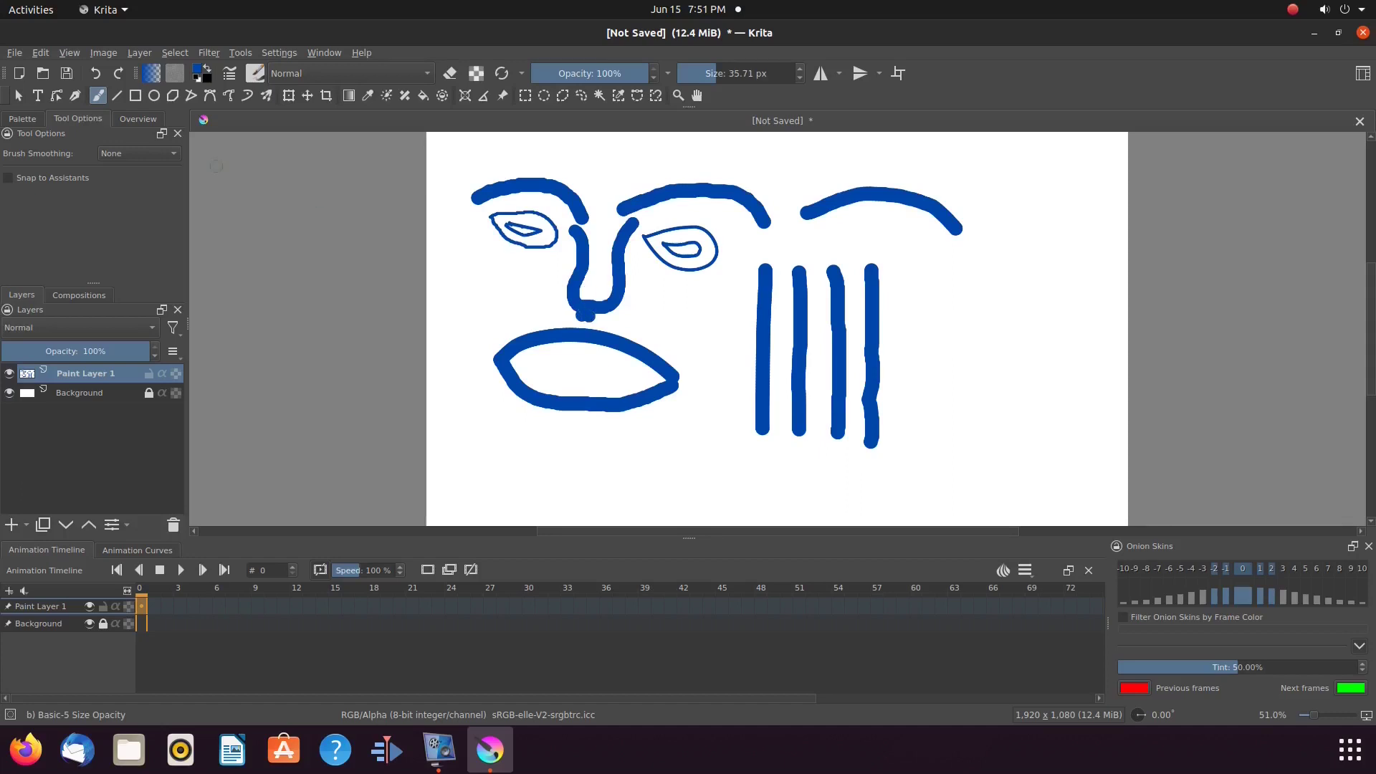
Step: Fill both pupils with a dark palette color using the Fill tool
click(424, 95)
click(23, 119)
click(131, 238)
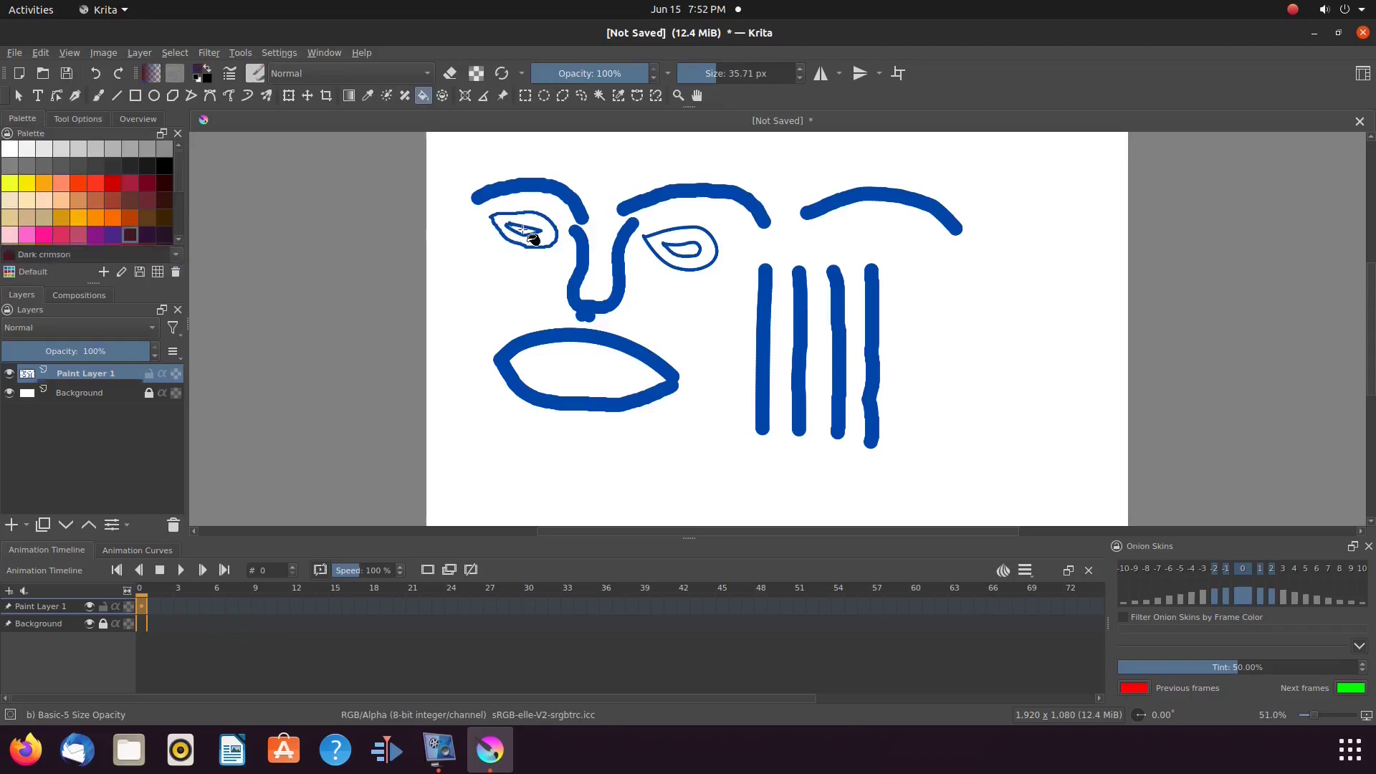
click(524, 230)
click(685, 249)
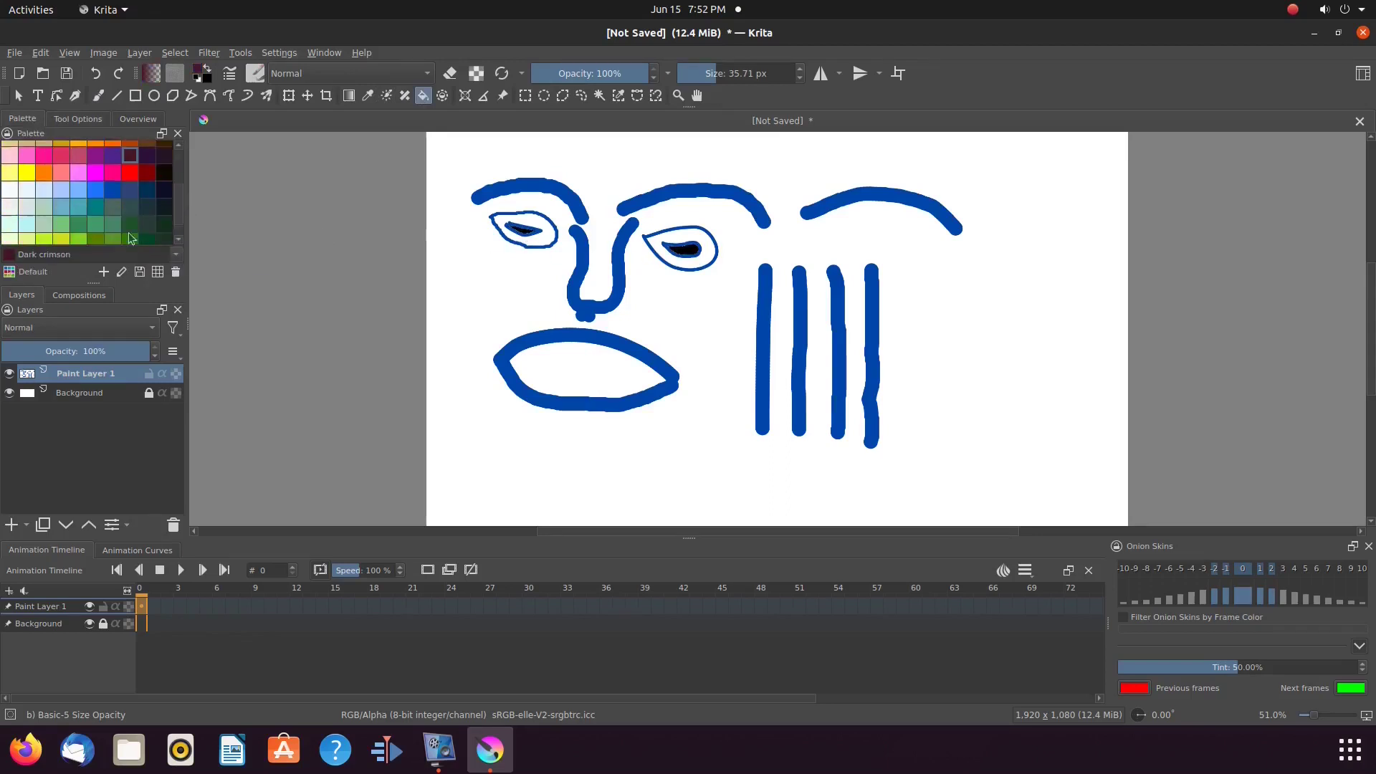
Step: Fill the area around the pupil in both eyes with Electric lime
click(10, 182)
click(78, 118)
click(545, 237)
click(706, 251)
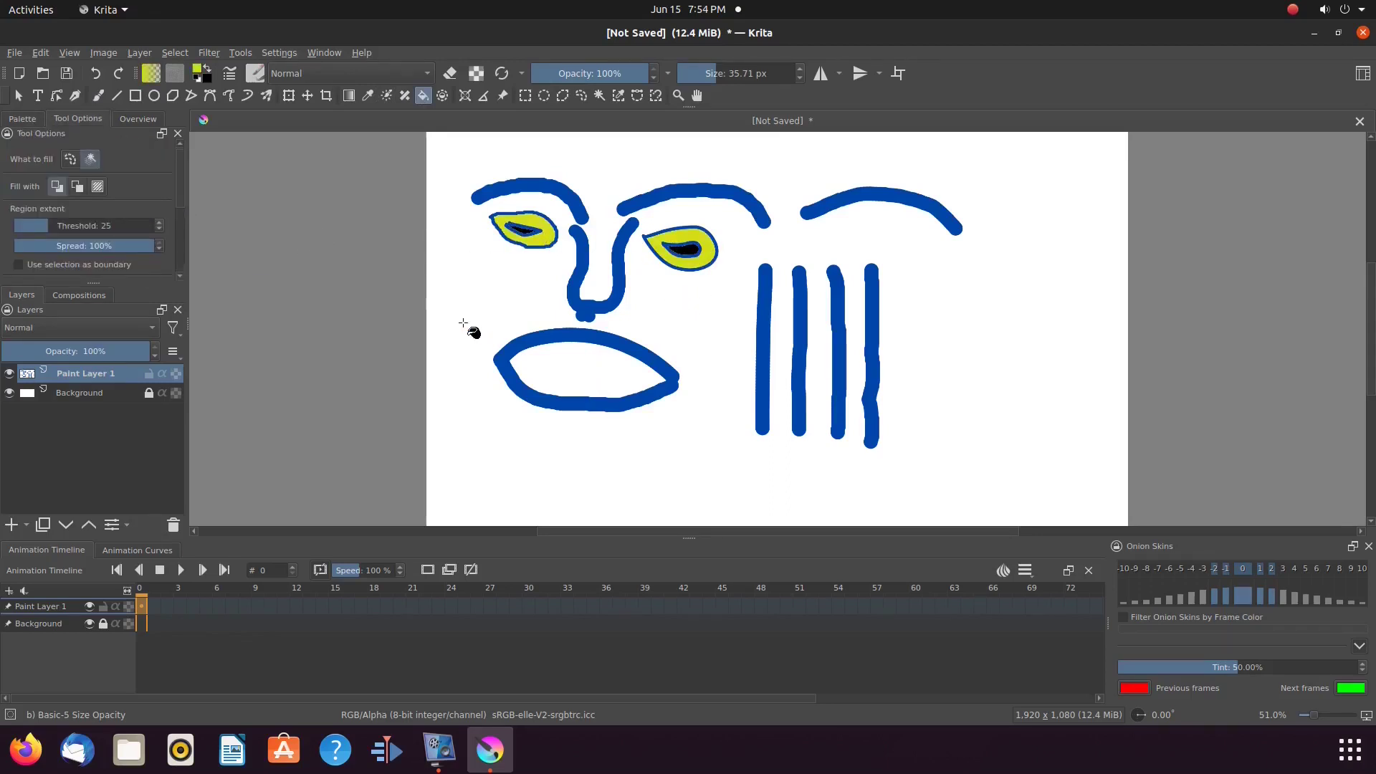
Step: Paint a solid Electric lime patch in the middle of the mouth with the Freehand Brush tool
click(23, 118)
click(147, 149)
click(61, 234)
click(98, 96)
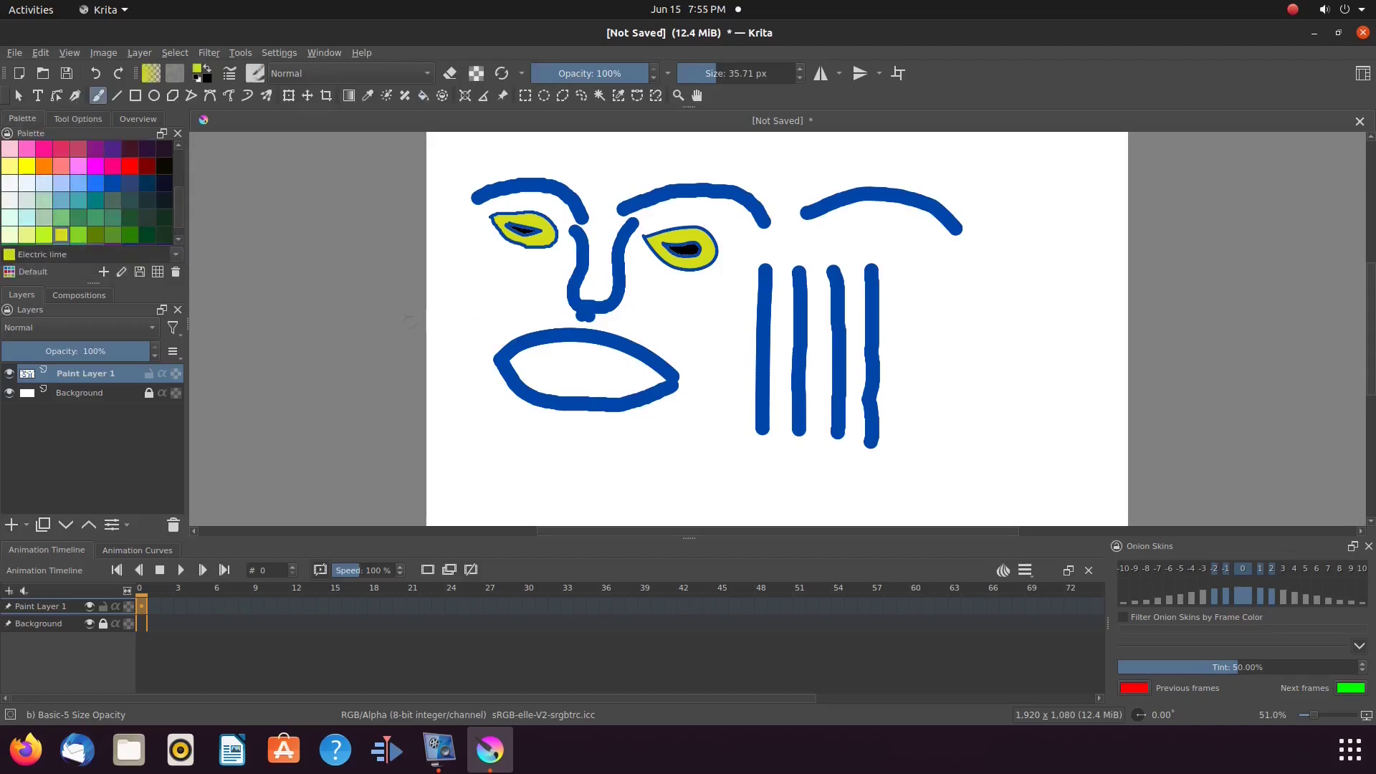
mouse_move(556, 359)
mouse_down()
mouse_move(608, 370)
mouse_move(566, 366)
mouse_move(598, 361)
mouse_move(574, 380)
mouse_up()
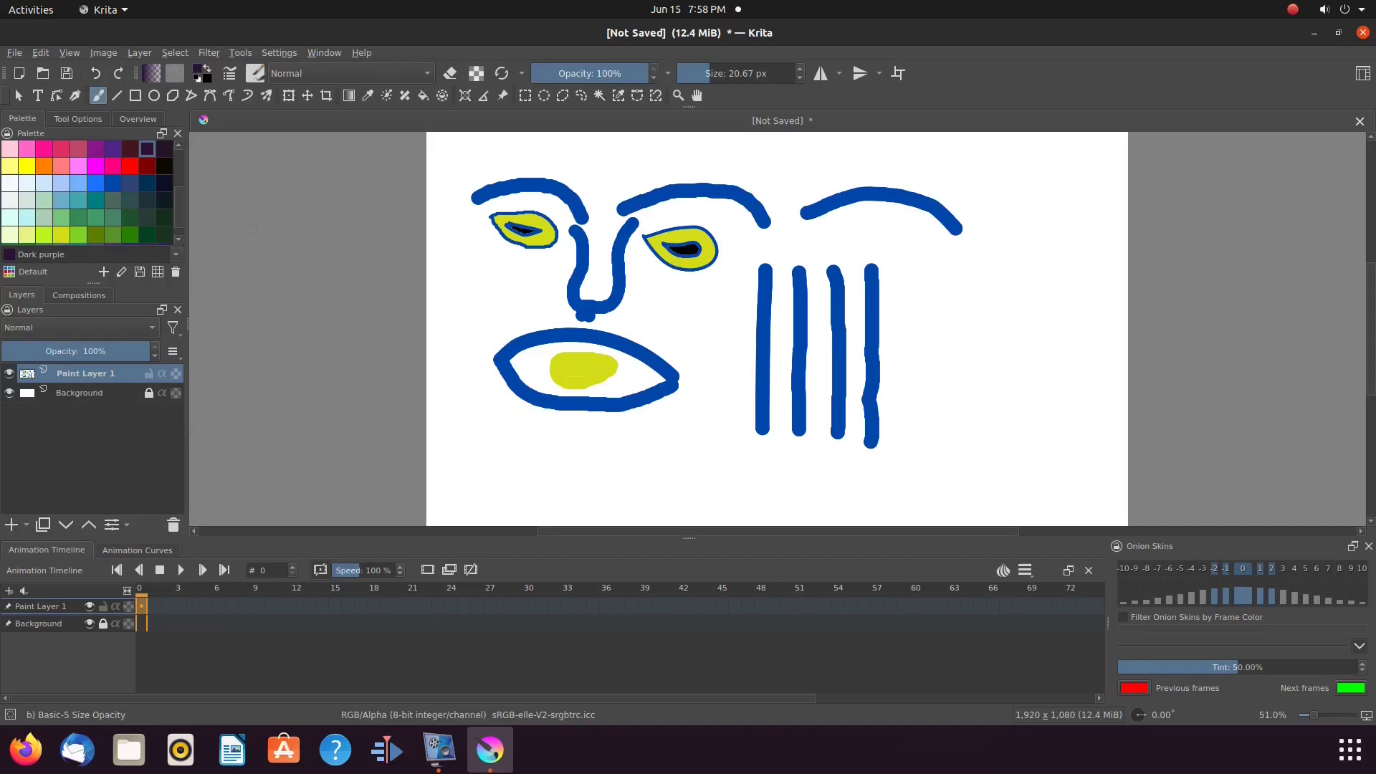
Step: Show the overview thumbnail of the whole canvas
click(77, 119)
click(138, 119)
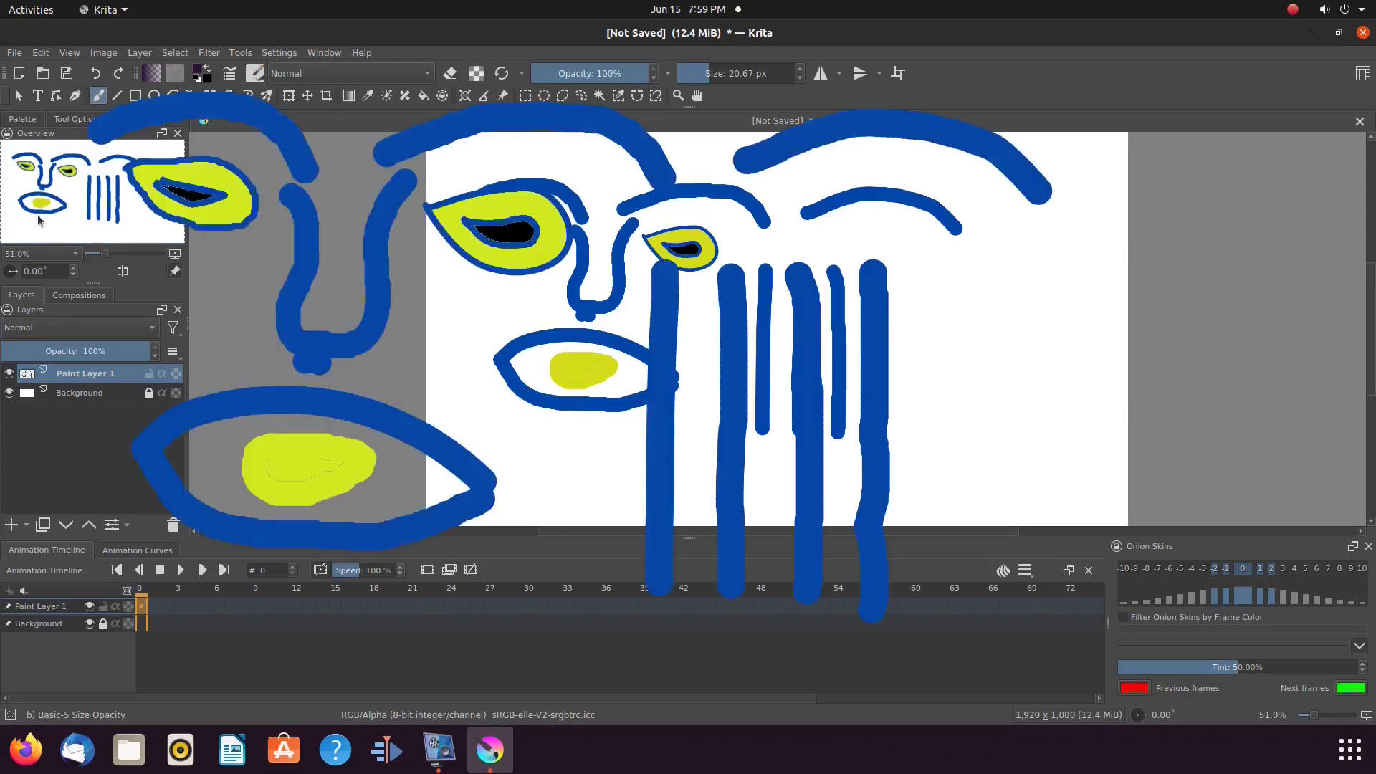